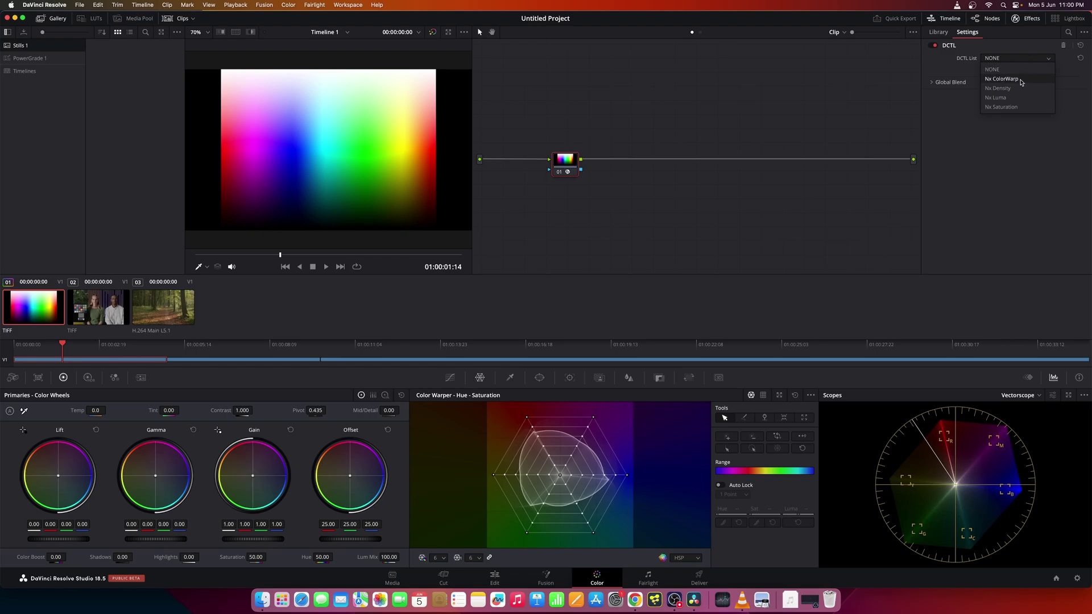
- Apply Nx ColorWarp, float the vectorscope beside its controls, save, and begin warping reds
click(1021, 79)
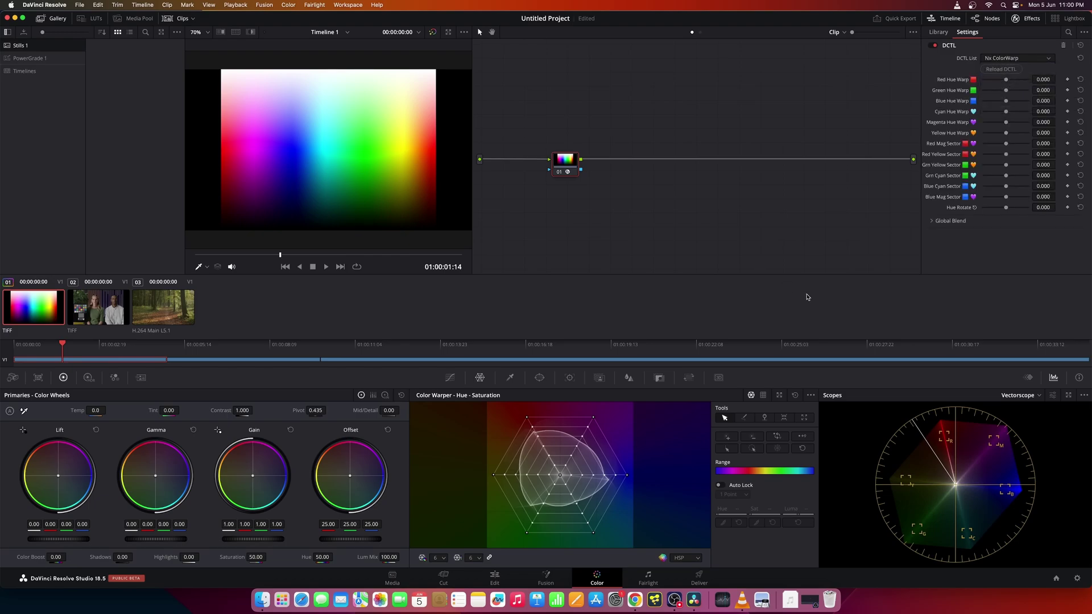
click(1069, 396)
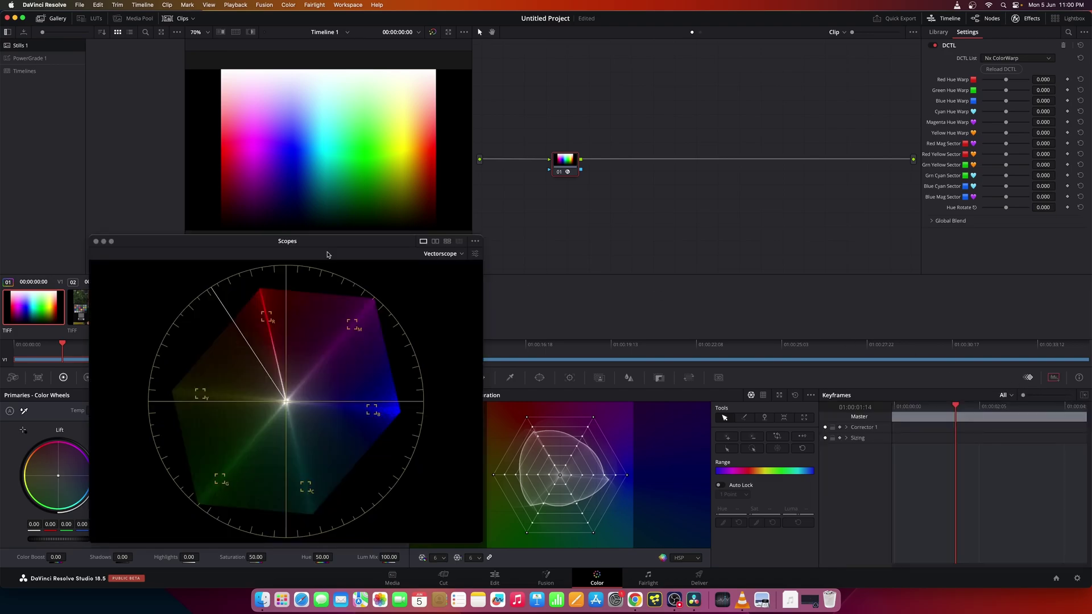
drag(329, 246, 337, 262)
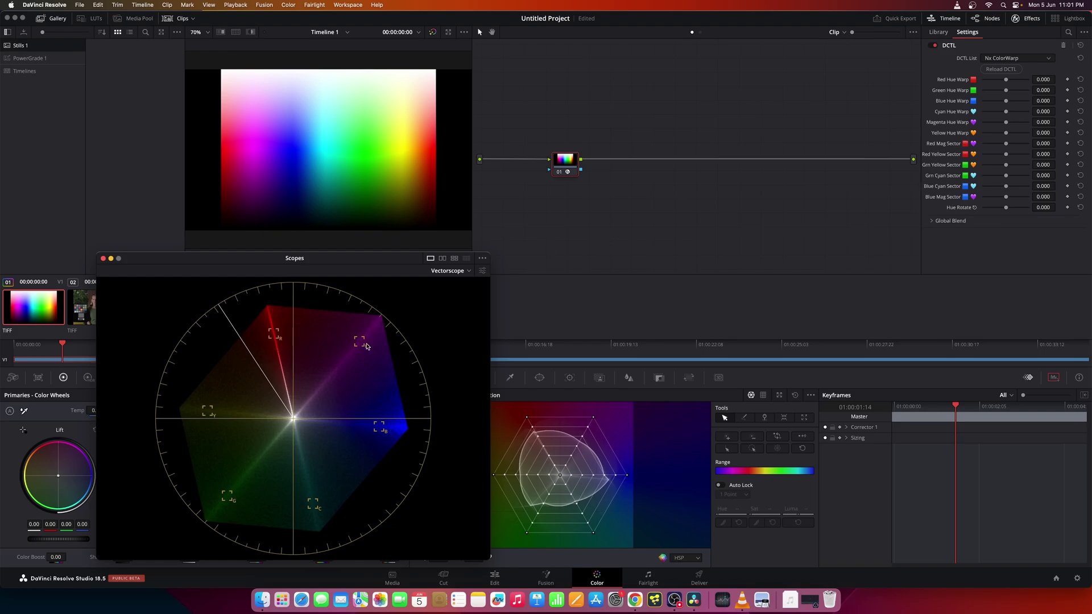
key(super+s)
mouse_move(1007, 81)
mouse_down()
mouse_move(1032, 84)
mouse_move(984, 83)
mouse_move(1005, 79)
mouse_move(1004, 101)
mouse_move(982, 105)
mouse_move(1031, 104)
mouse_move(1007, 101)
mouse_up()
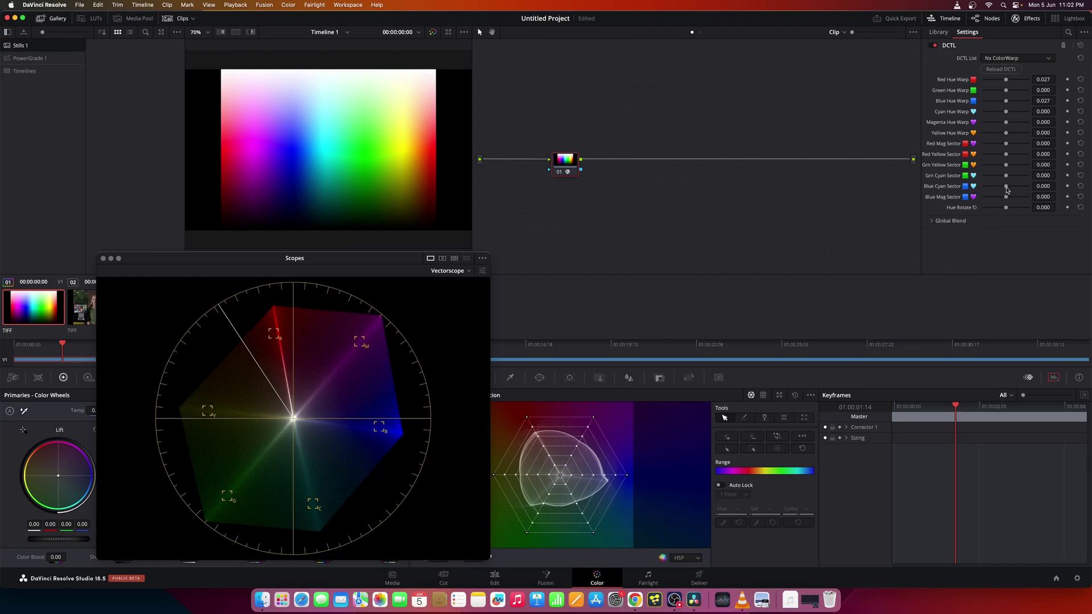
- Pull the chart's blue-cyan sector hard, reset it, then nudge green-yellow to 0.027
drag(1007, 189, 977, 192)
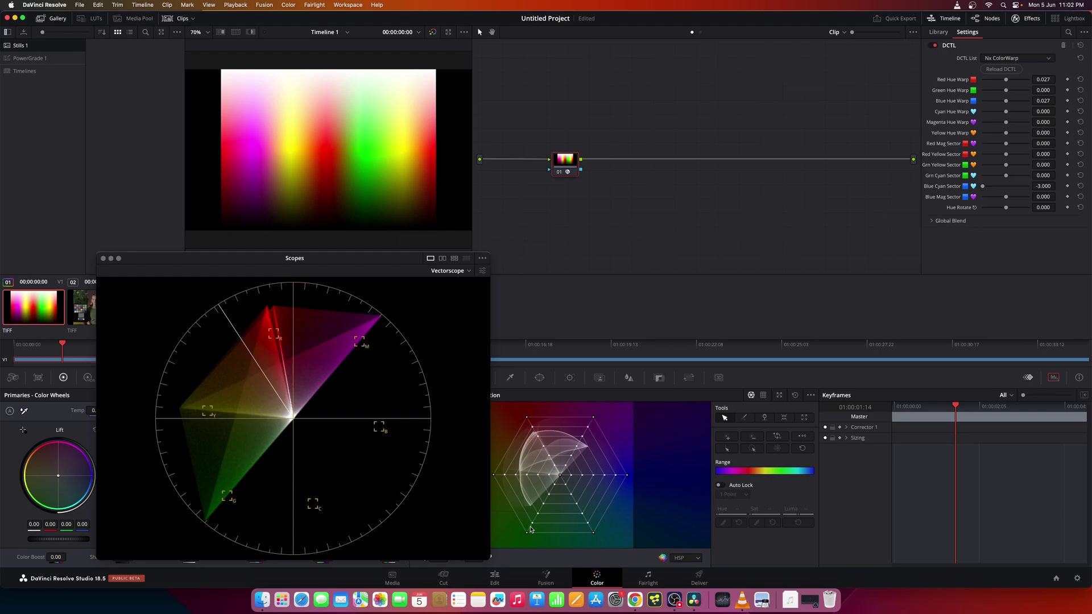
double_click(985, 188)
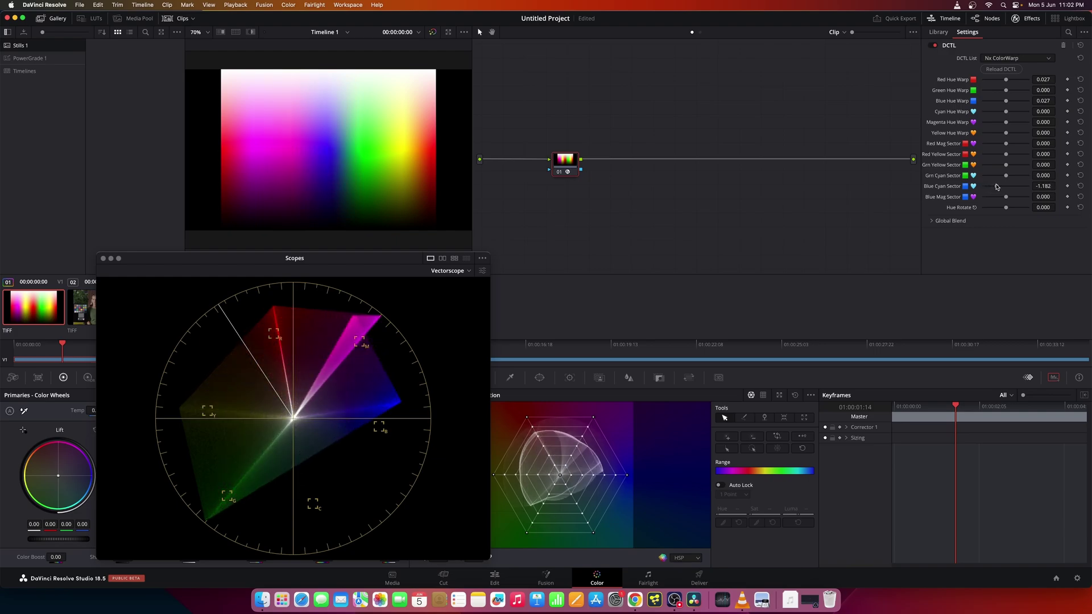
mouse_move(1009, 168)
mouse_down()
mouse_move(988, 169)
mouse_move(1028, 167)
mouse_move(1006, 167)
mouse_up()
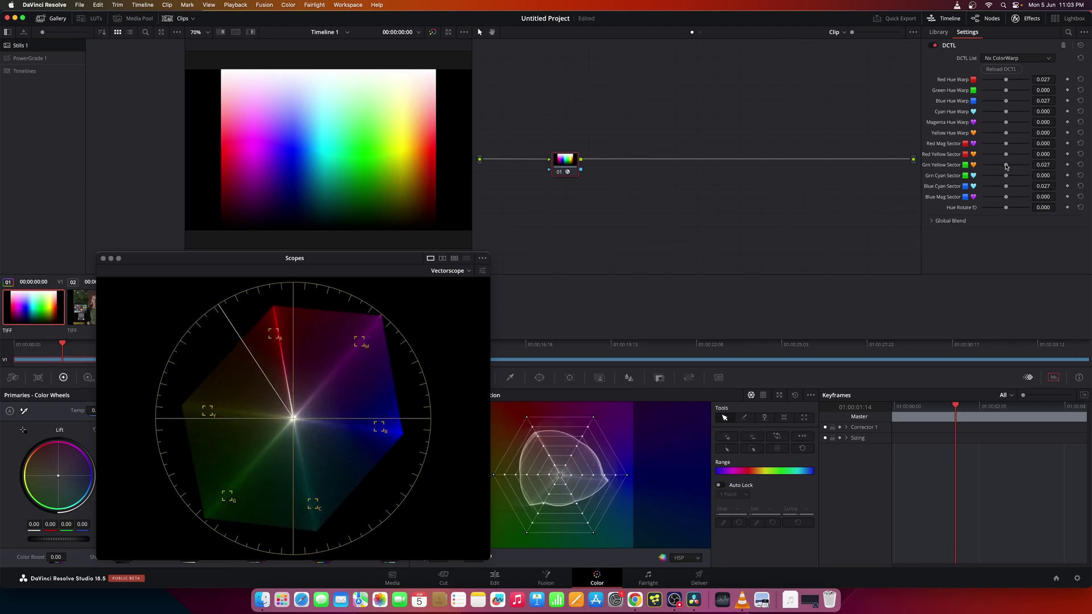
- Dock the scopes, select clip 02, apply Nx ColorWarp to node 01, and float the scopes again
click(103, 258)
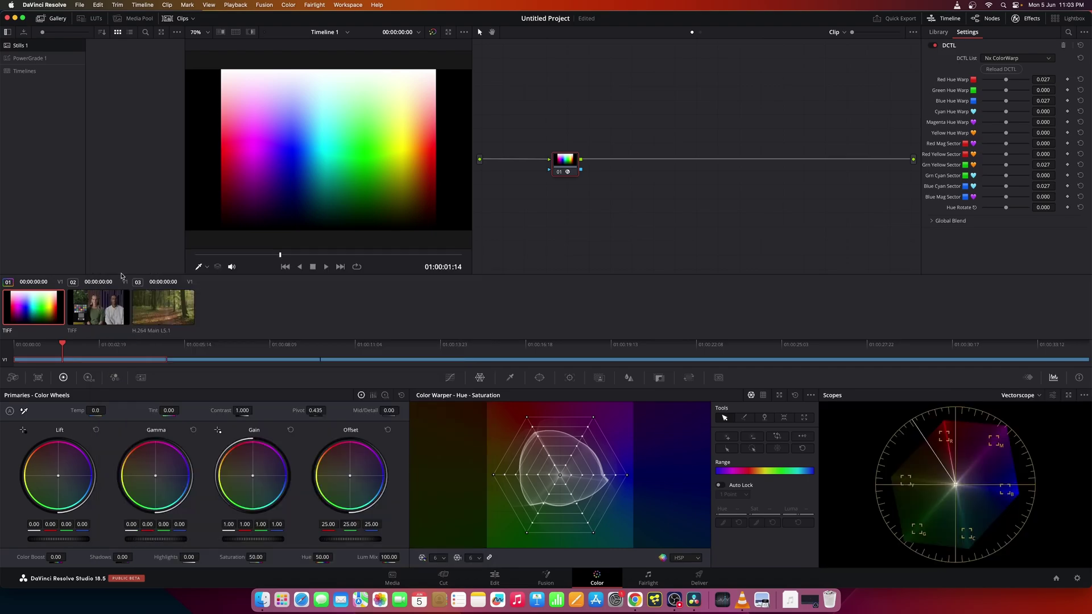
click(103, 312)
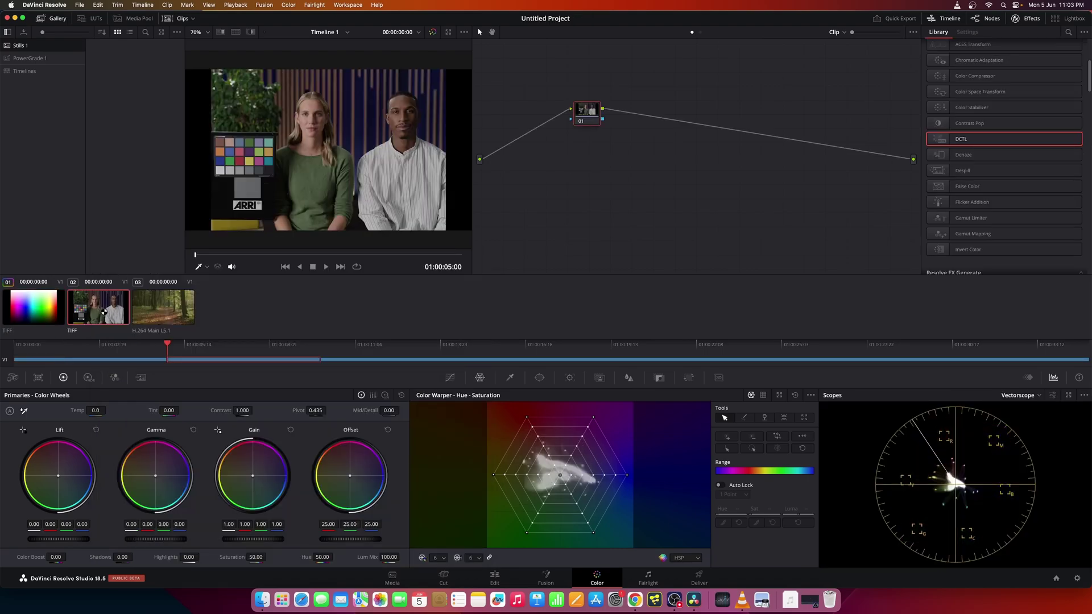
drag(978, 142, 586, 113)
click(1040, 61)
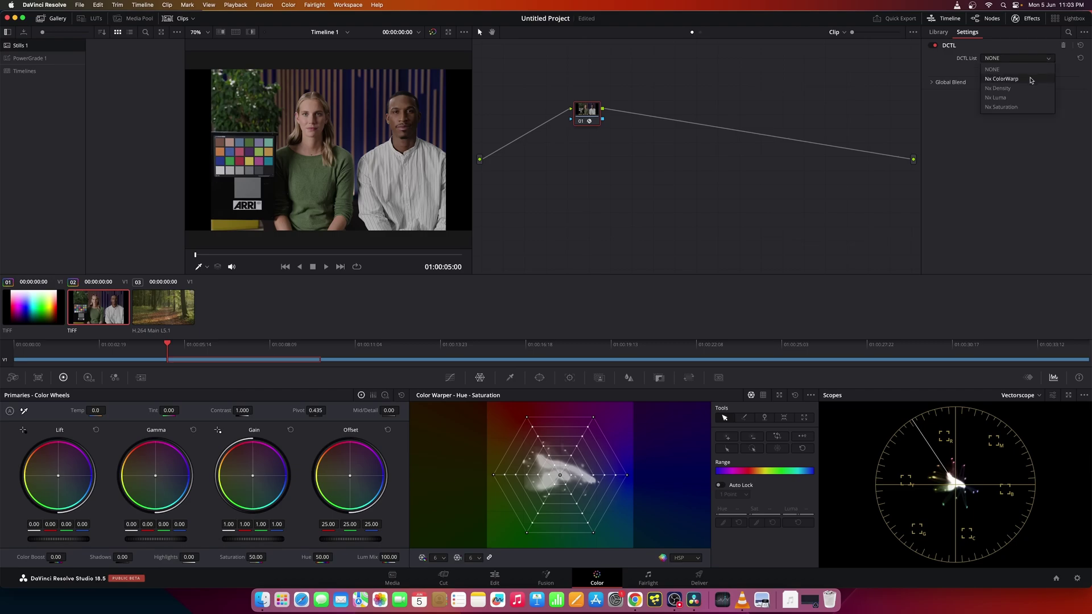
click(1031, 81)
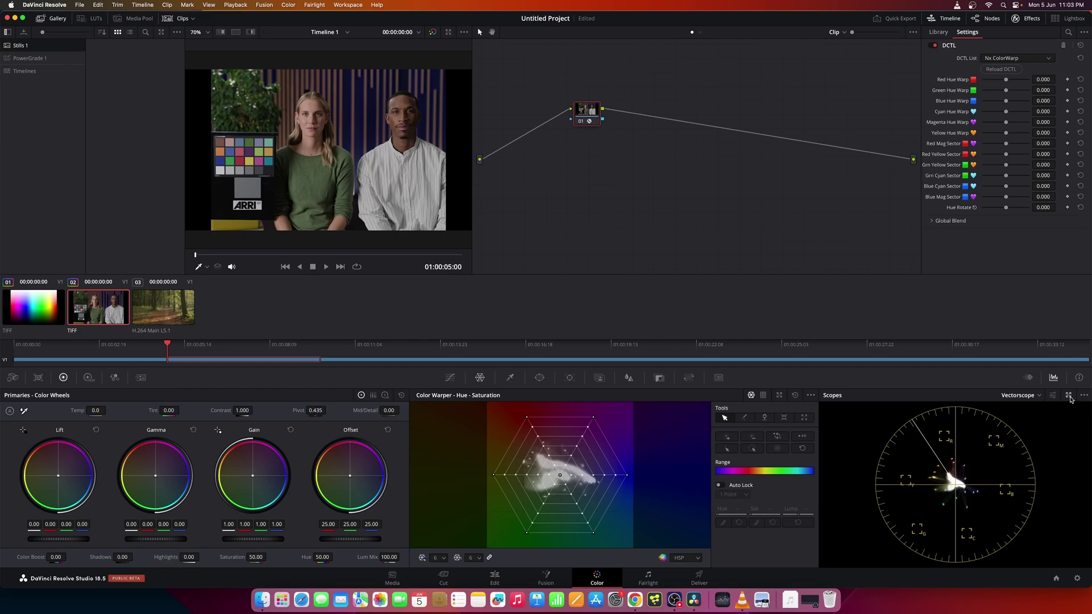
click(1068, 395)
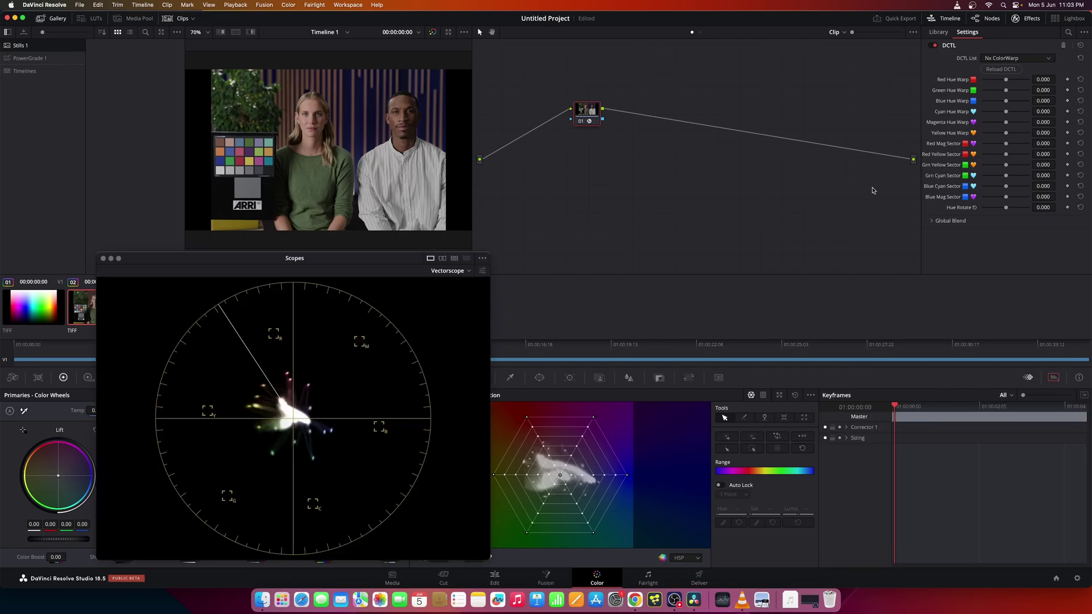
drag(354, 260, 376, 259)
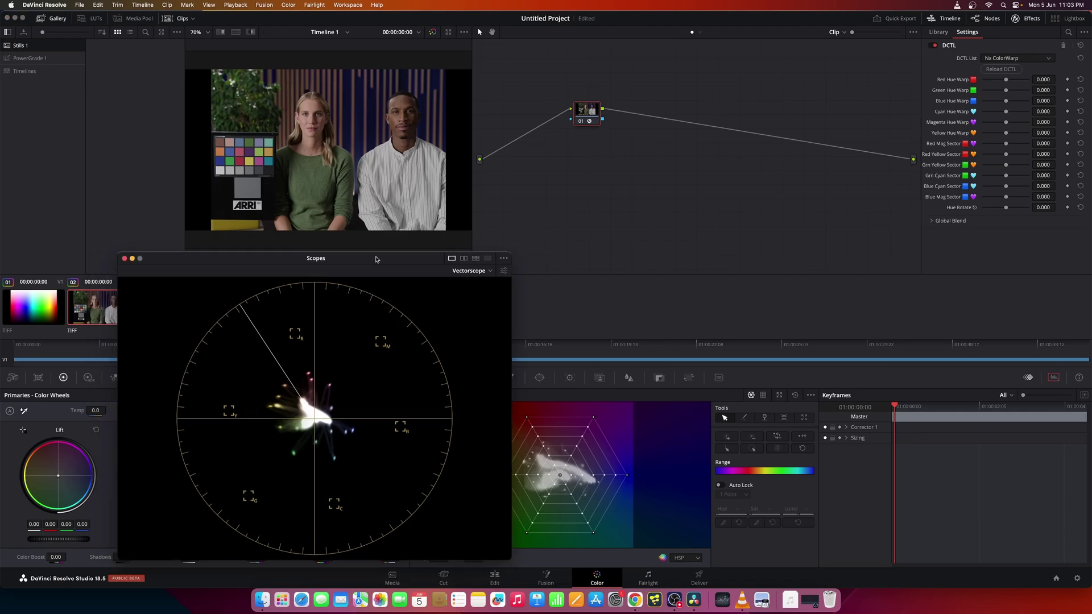
- Set the interview's Green Hue Warp to 1.293, Magenta to -1.623 and Red to -0.084
click(1007, 84)
drag(1005, 90, 1017, 92)
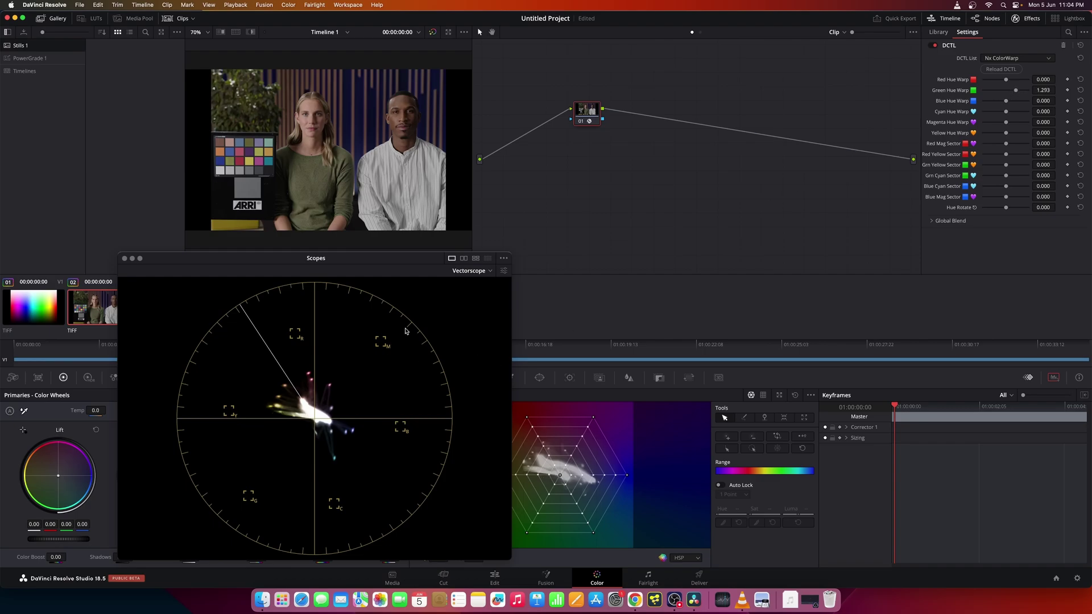
drag(1006, 122, 993, 122)
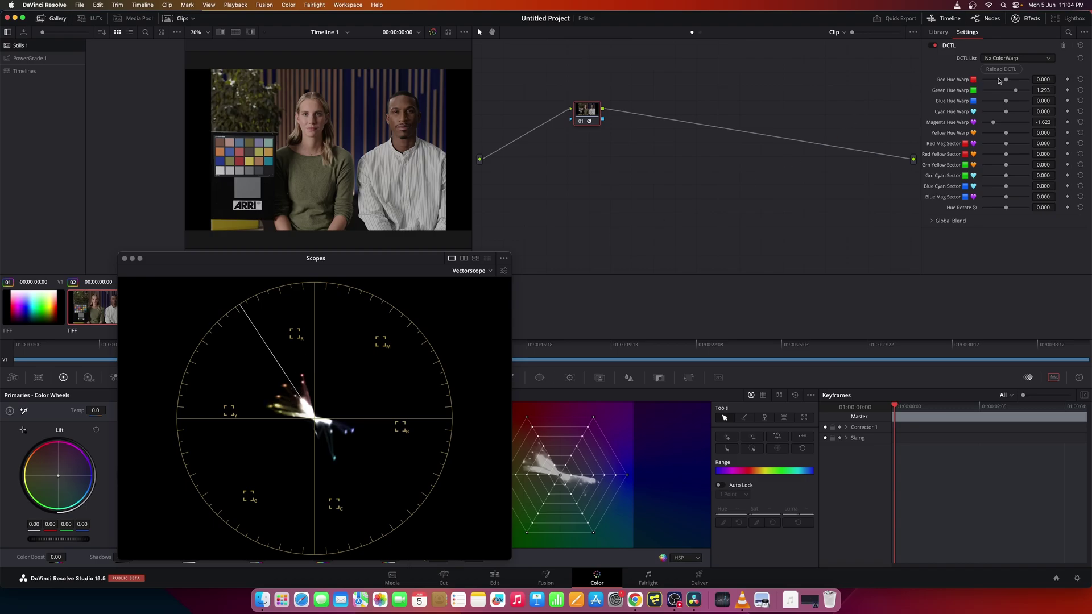
drag(1006, 80, 1006, 81)
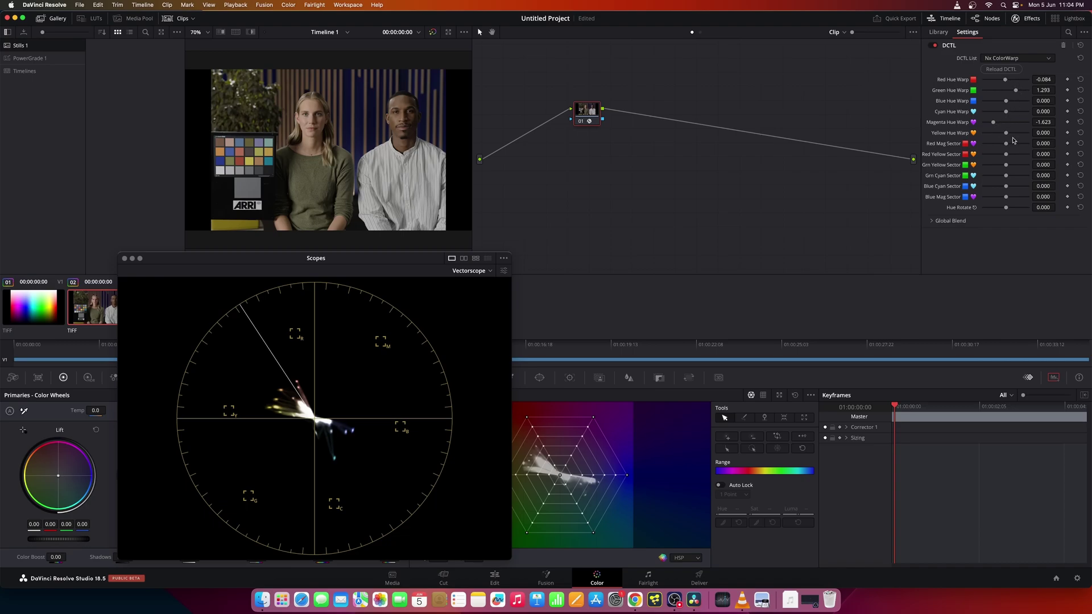
- Warp the interview's yellow hues and shift its blue-cyan sector
drag(1009, 136, 1007, 101)
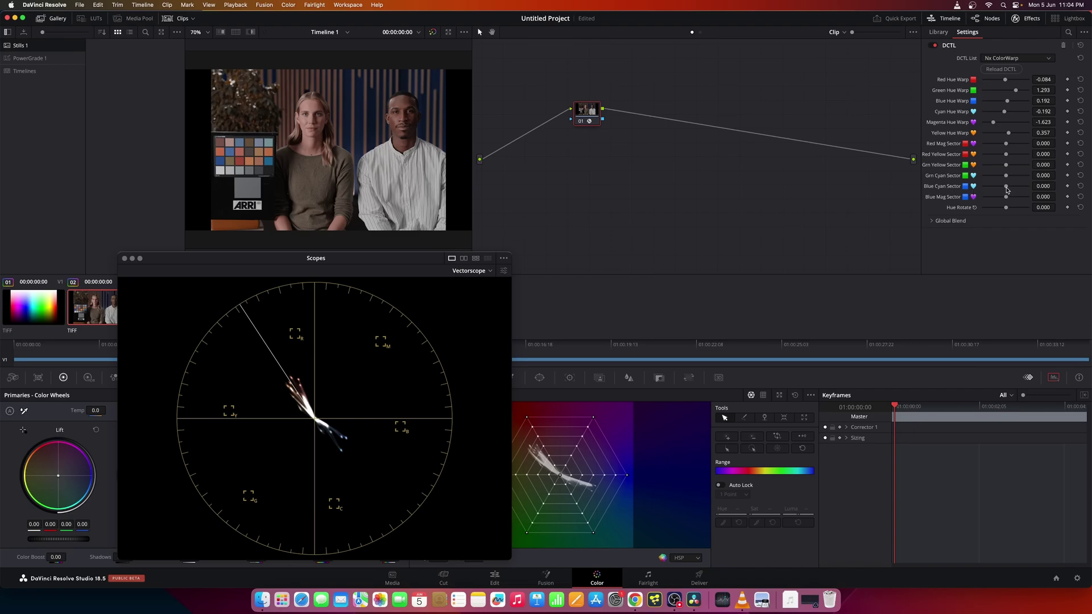
drag(1006, 187, 1009, 187)
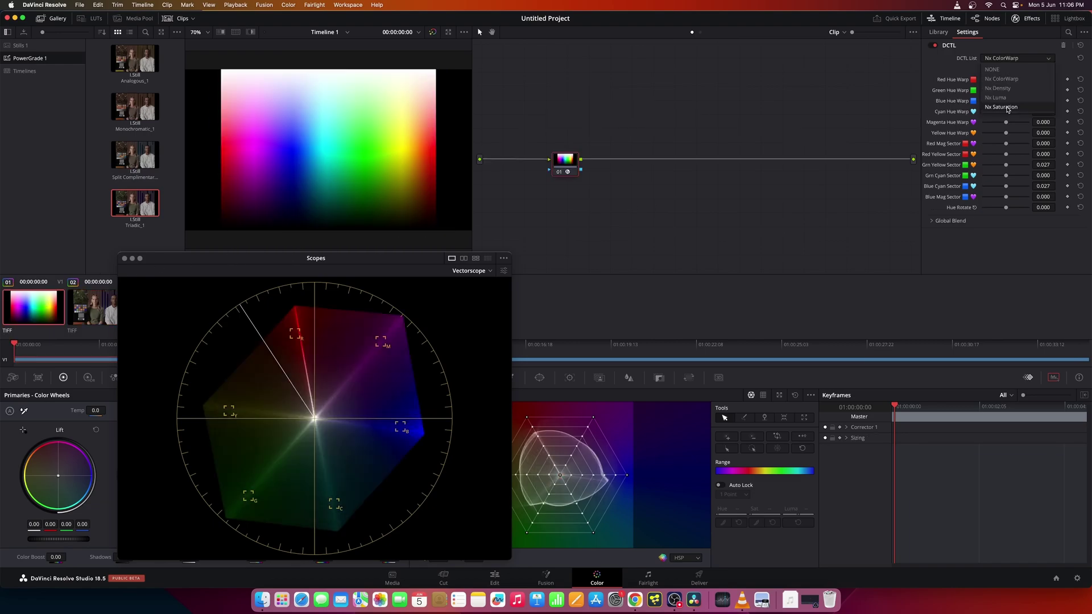
- Apply Nx Saturation, fully desaturate the chart's reds, then trial and reset the green-cyan sector
click(1002, 107)
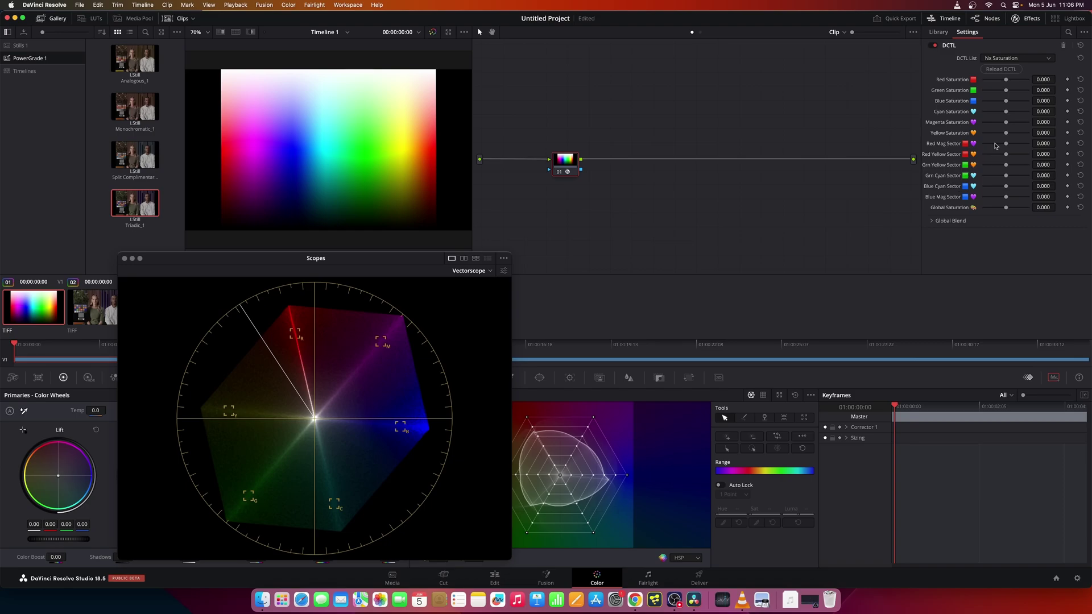
mouse_move(1008, 81)
mouse_down()
mouse_move(982, 85)
mouse_move(1003, 92)
mouse_up()
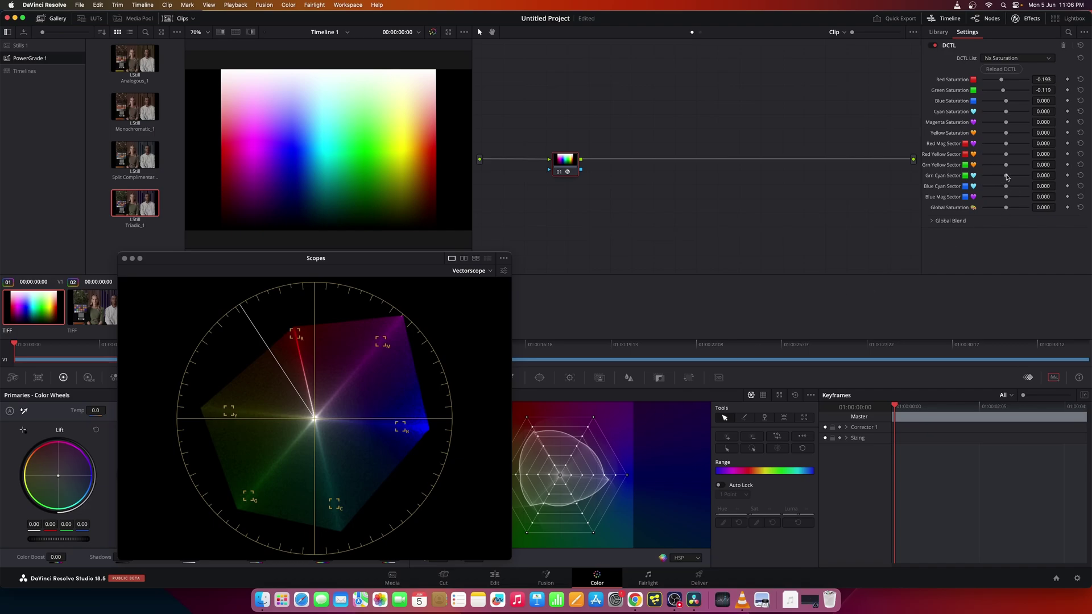
drag(1007, 177, 1003, 177)
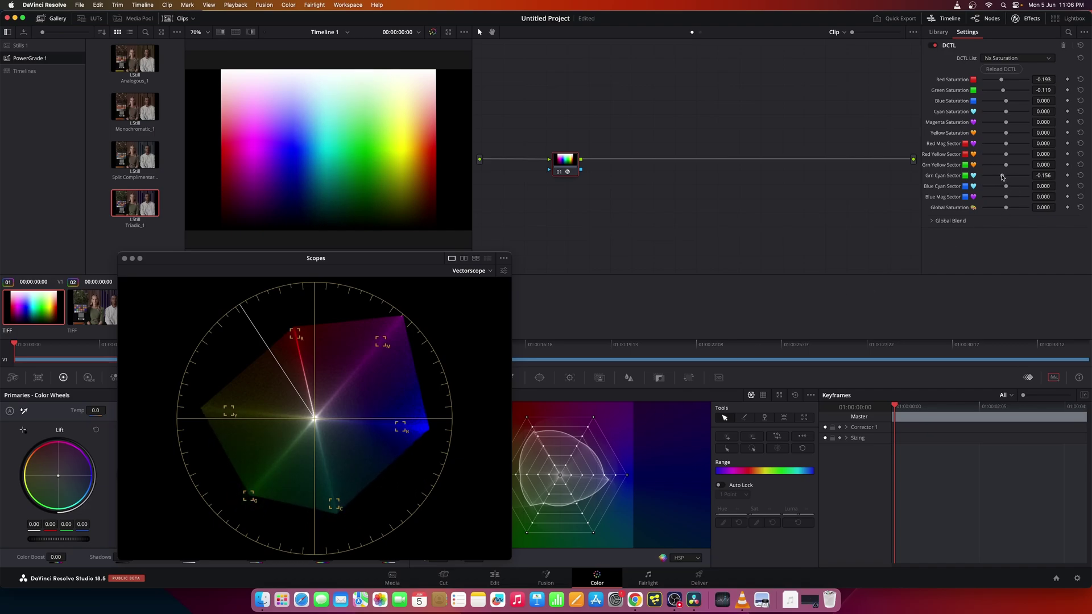
double_click(1003, 177)
- Trial and reset the blue-cyan sector, then lower the chart's blue saturation
mouse_move(1006, 188)
mouse_down()
mouse_move(983, 190)
mouse_move(1005, 190)
mouse_up()
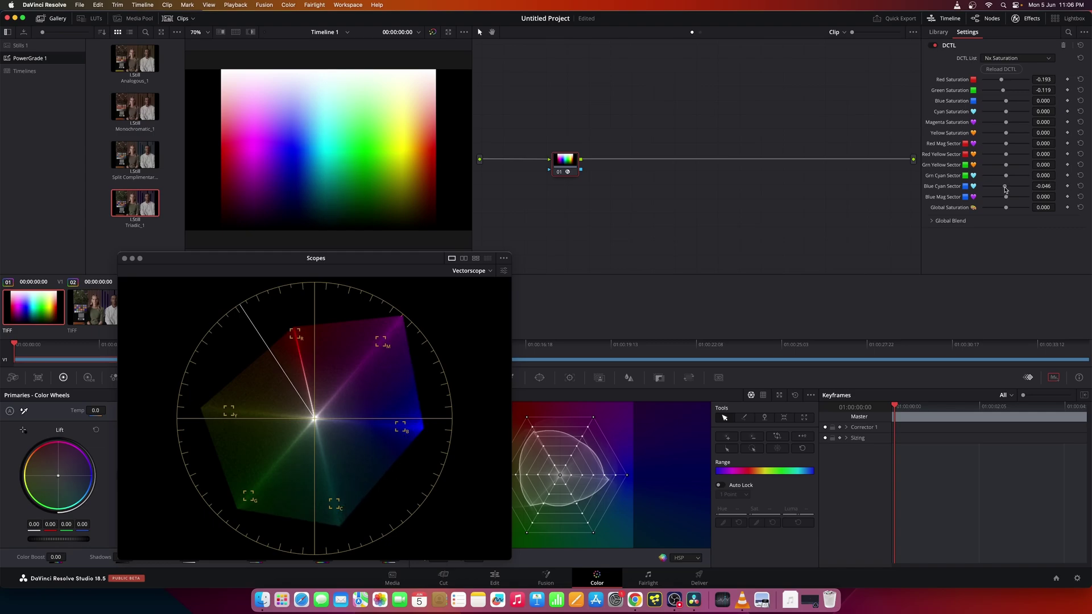
double_click(955, 190)
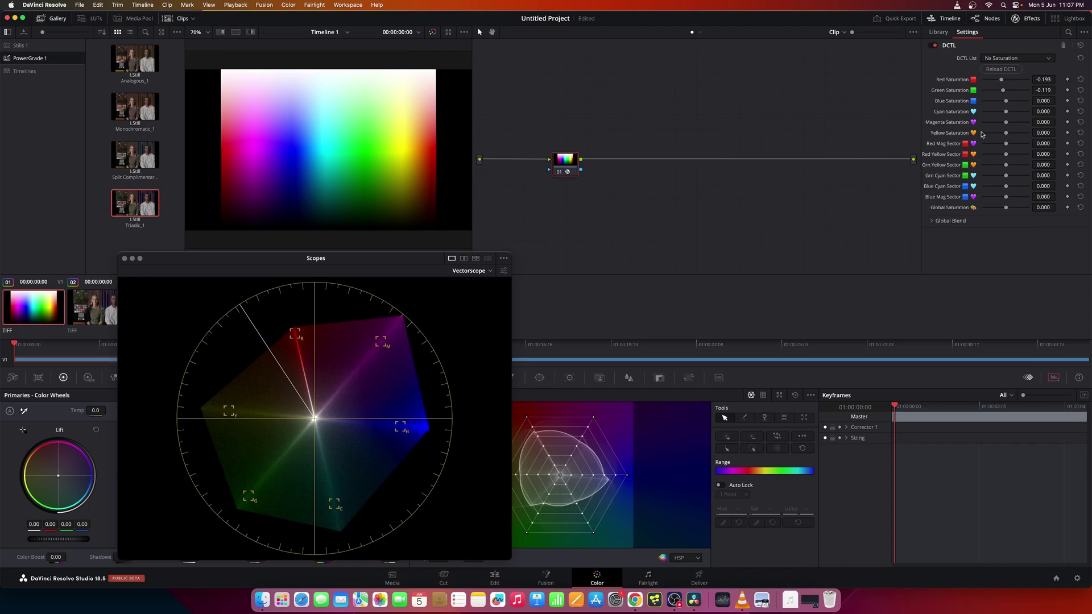
mouse_move(1002, 103)
mouse_down()
mouse_move(990, 106)
mouse_move(1003, 104)
mouse_up()
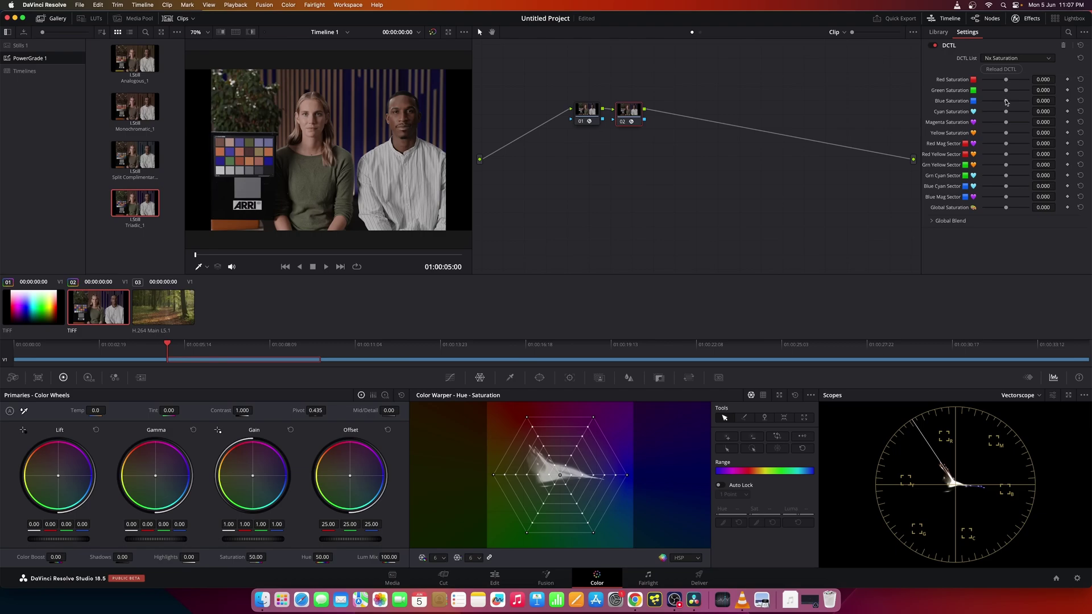
- Drain the interview's Blue Saturation to -1, trial and reset yellow, and raise red saturation
drag(1007, 105, 966, 106)
drag(1006, 135, 979, 137)
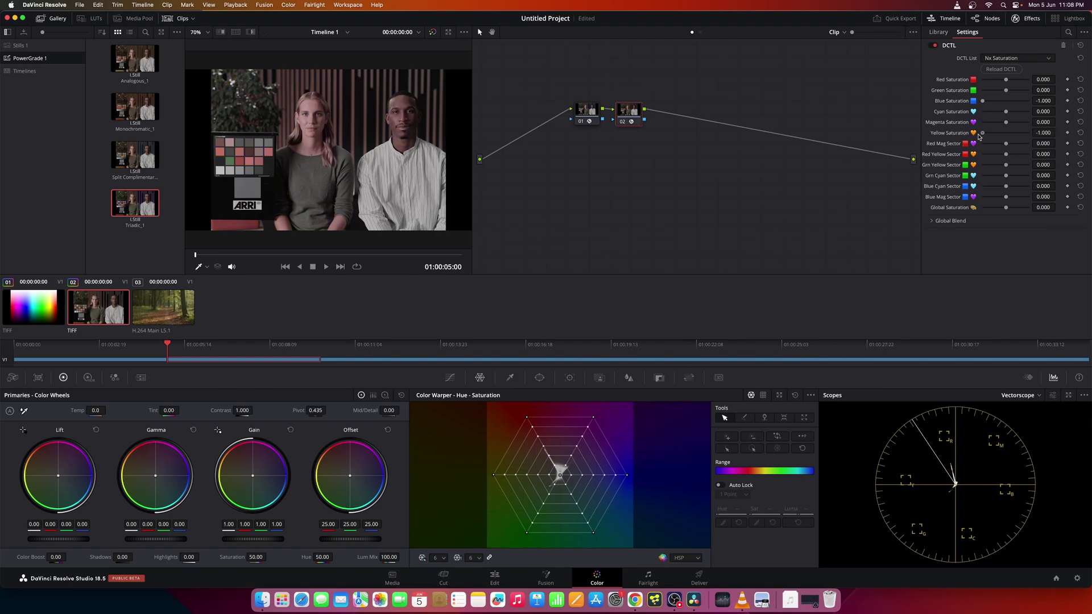
double_click(955, 135)
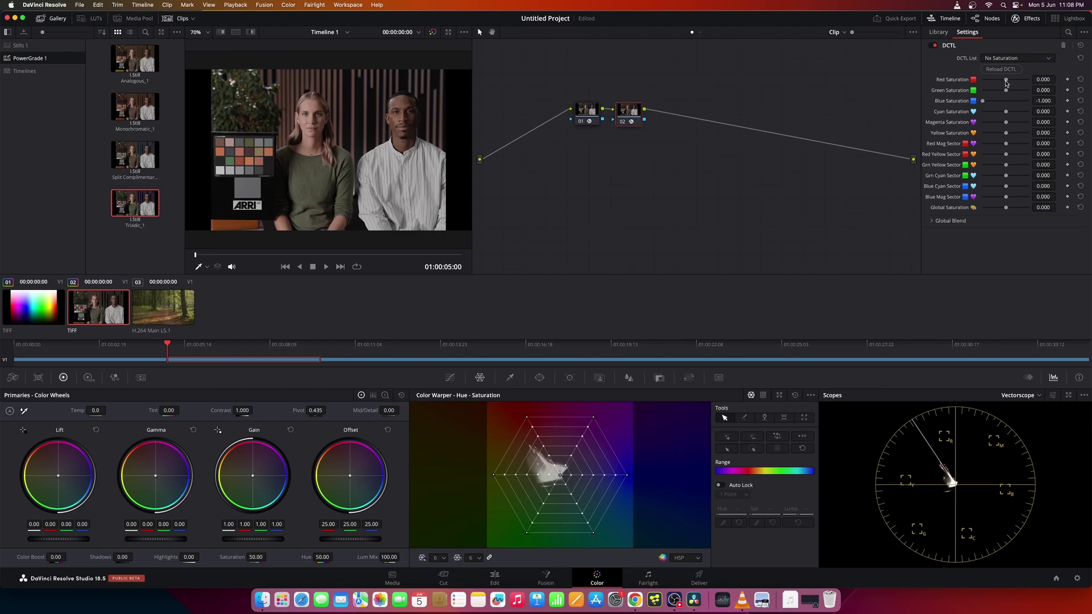
mouse_move(1006, 83)
mouse_down()
mouse_move(1020, 84)
mouse_move(1011, 84)
mouse_up()
- Switch the interview node's DCTL to Nx Luma
click(1005, 69)
click(1020, 59)
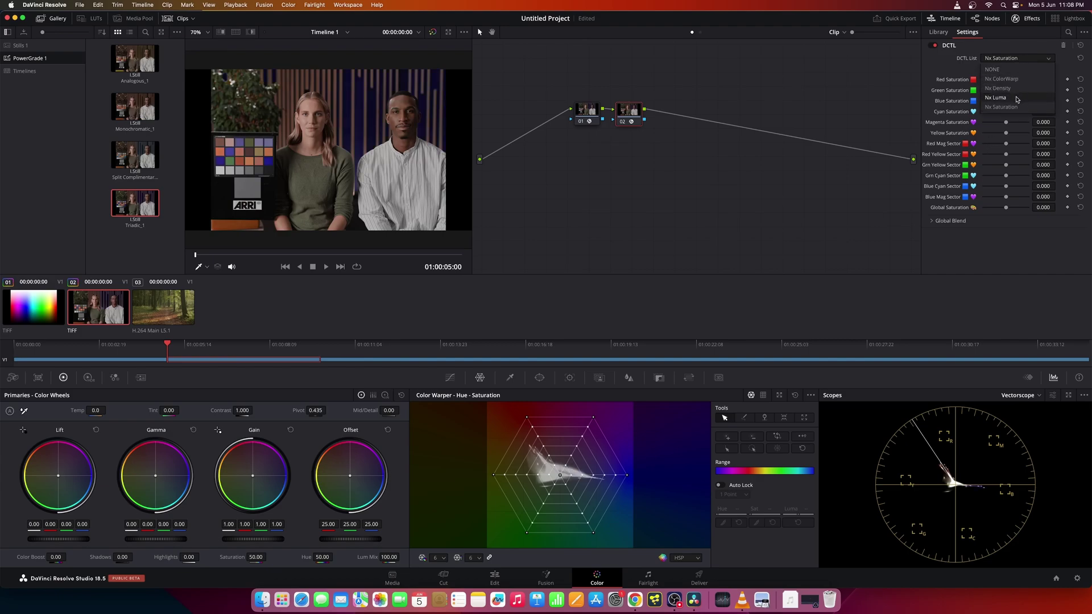
click(996, 98)
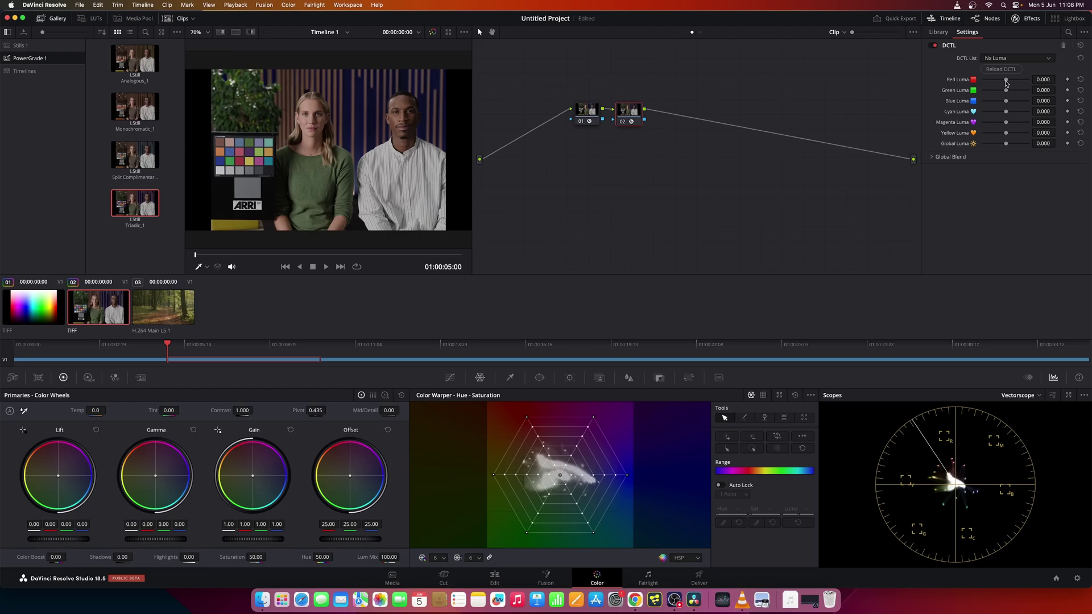
- Adjust red luma, reset blue and cyan luma to 0.000, and set Global Luma to -0.028
drag(1007, 83, 1011, 121)
double_click(960, 102)
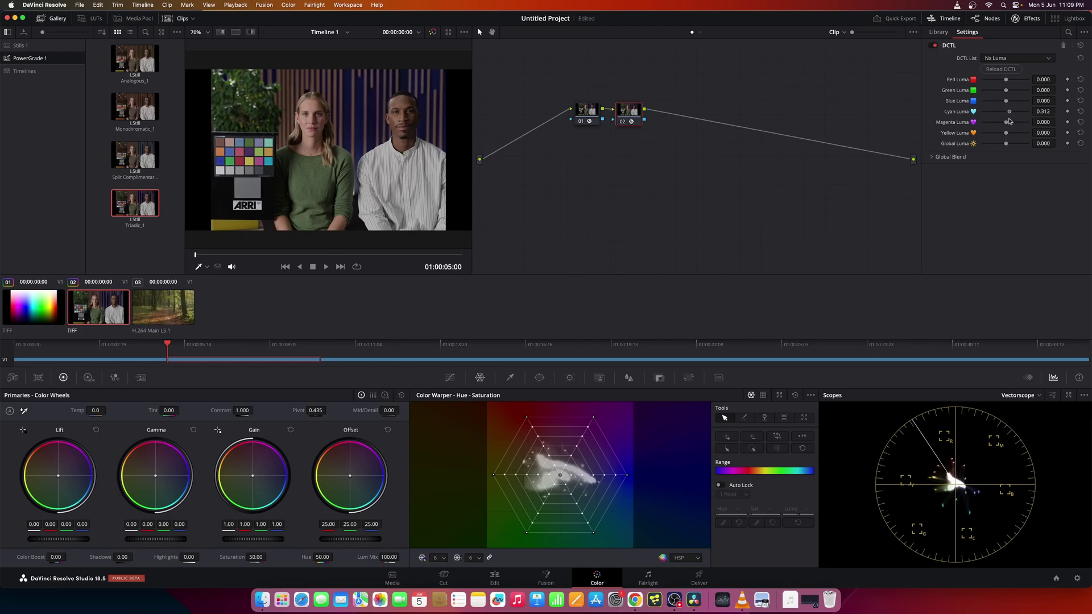
double_click(966, 116)
drag(1007, 146, 1006, 146)
click(1018, 59)
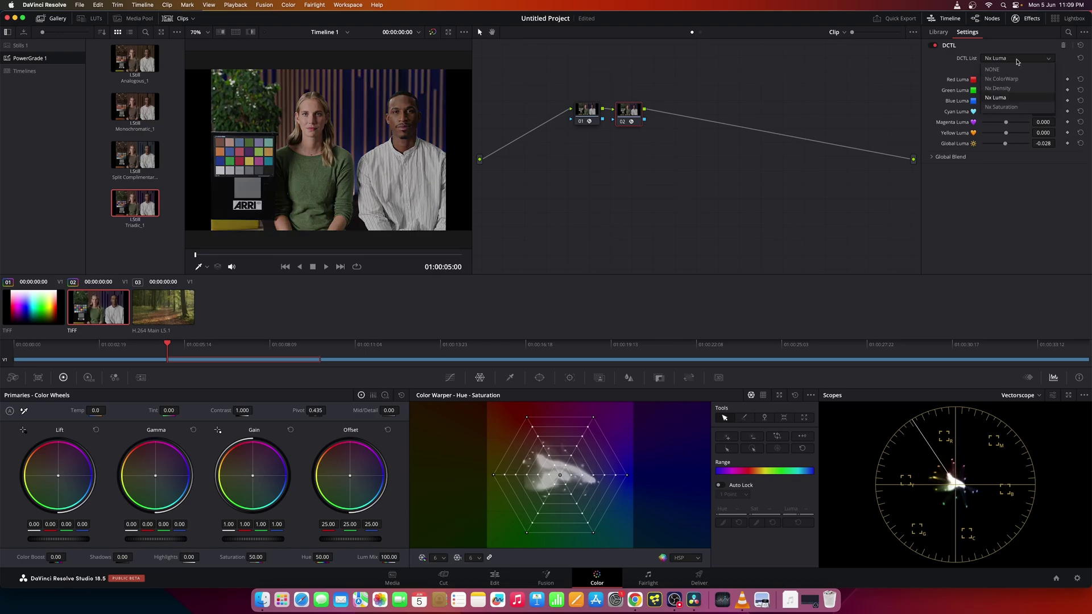
- Switch to Nx Density, add red density, then return red and green density to zero
click(1019, 88)
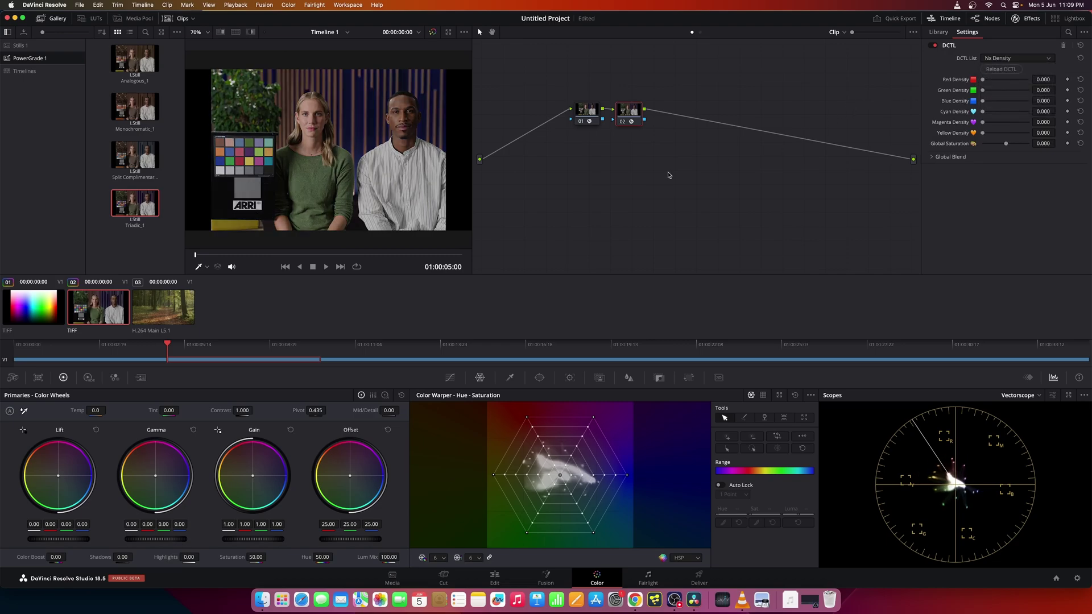
scroll(244, 179, up, 3)
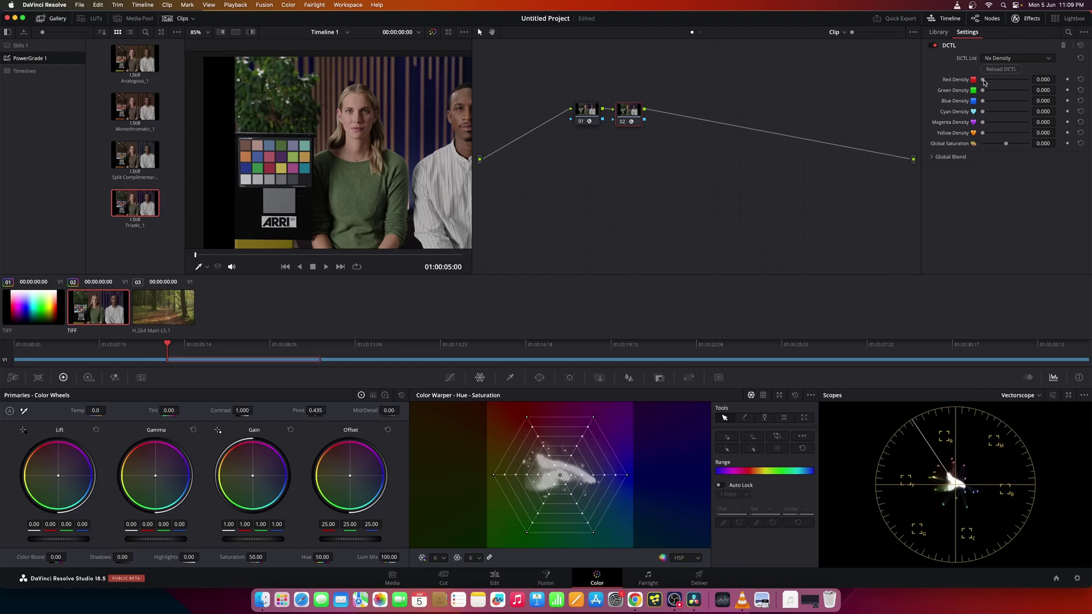
mouse_move(984, 82)
mouse_down()
mouse_move(1001, 82)
mouse_move(961, 87)
mouse_move(993, 81)
mouse_up()
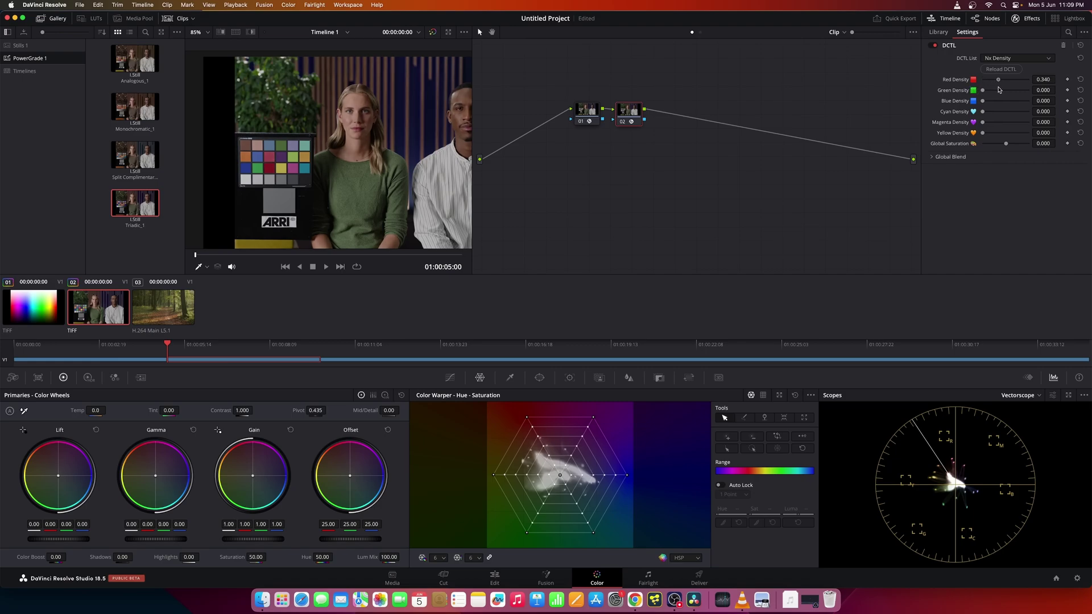
drag(1015, 90, 978, 91)
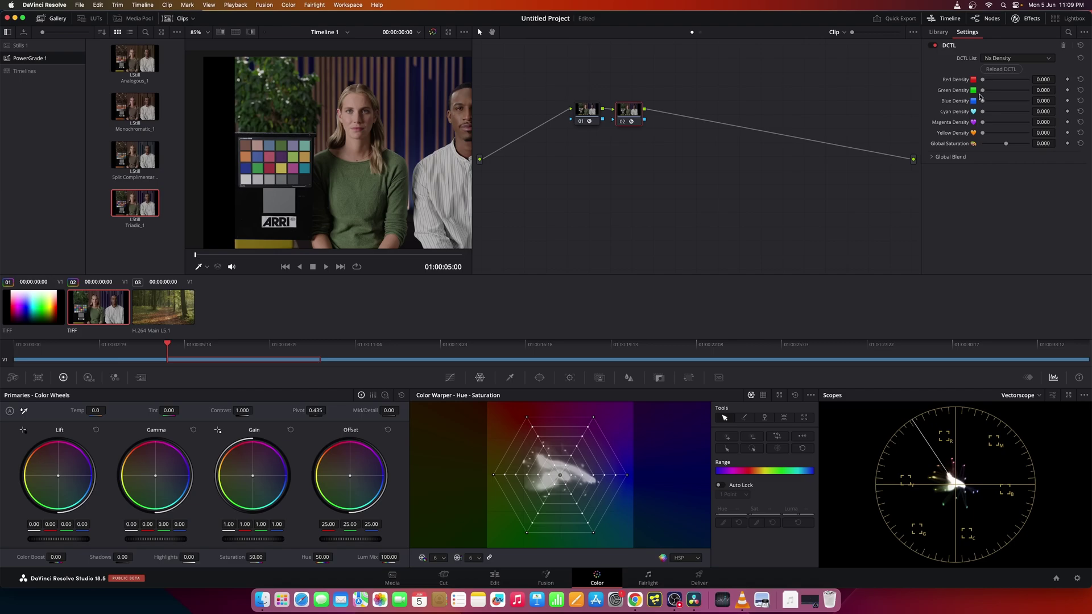
mouse_move(985, 95)
mouse_down()
mouse_move(966, 98)
mouse_move(1011, 104)
mouse_move(979, 113)
mouse_up()
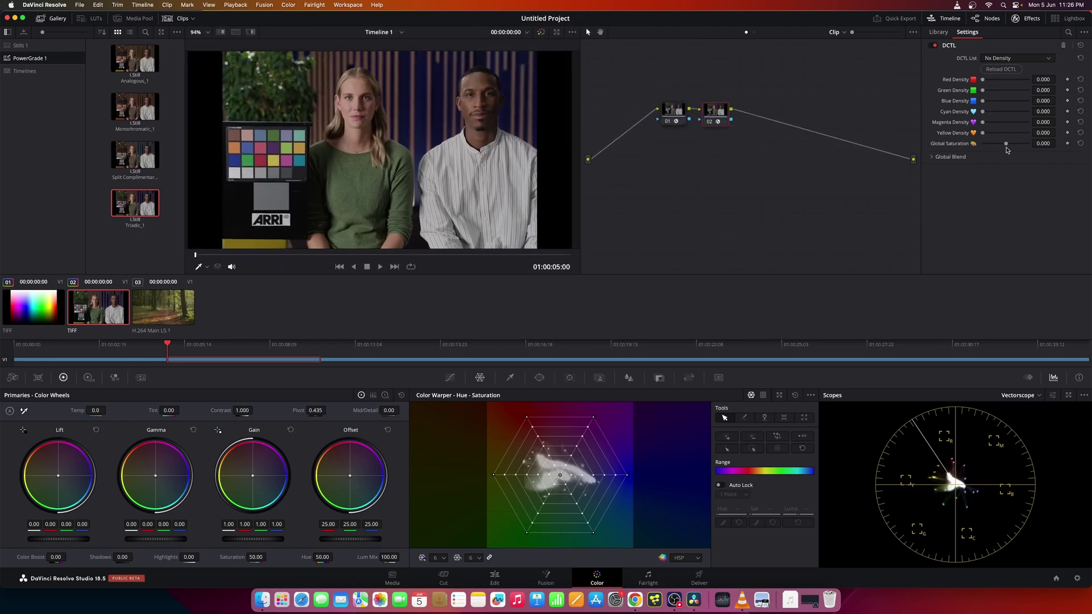
- Lower Global Saturation, then reset it to 0.000
drag(1006, 147, 1003, 146)
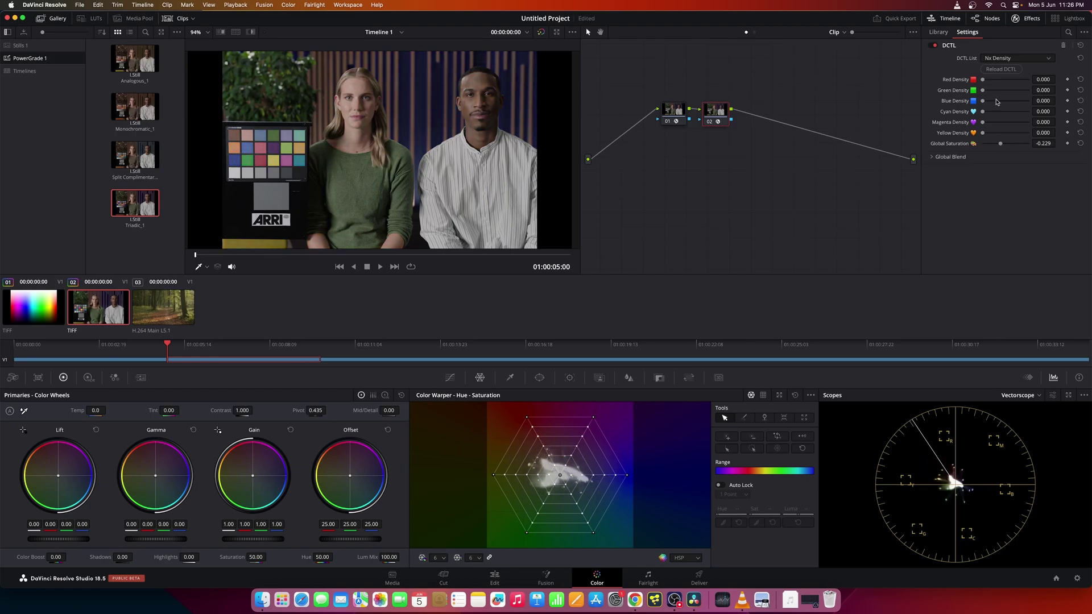
double_click(1003, 146)
click(1029, 58)
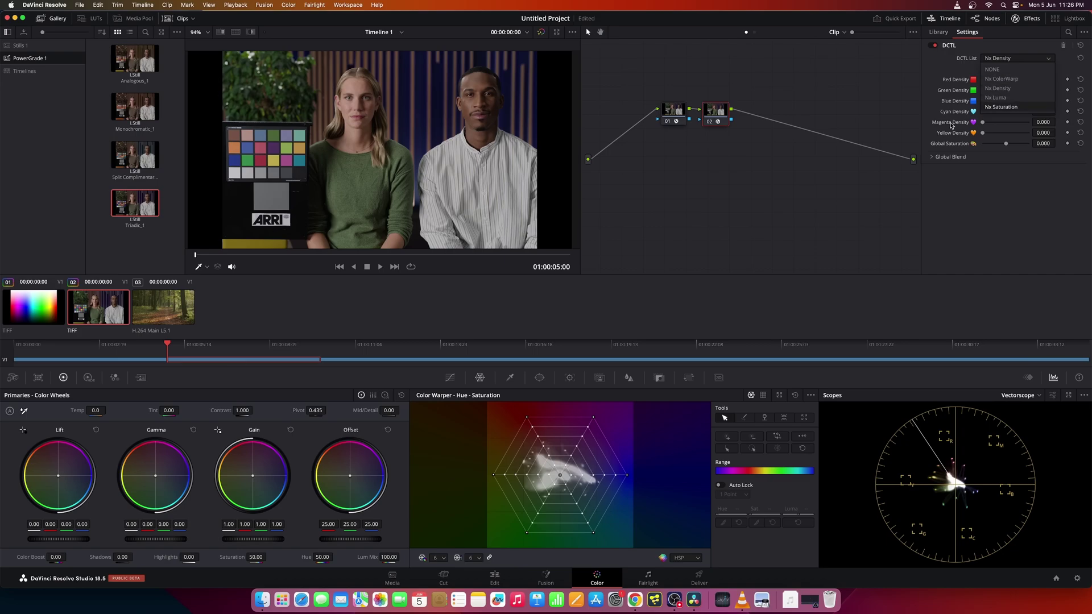
- Dismiss the DCTL list, leaving Nx Density on the interview's second node
click(959, 194)
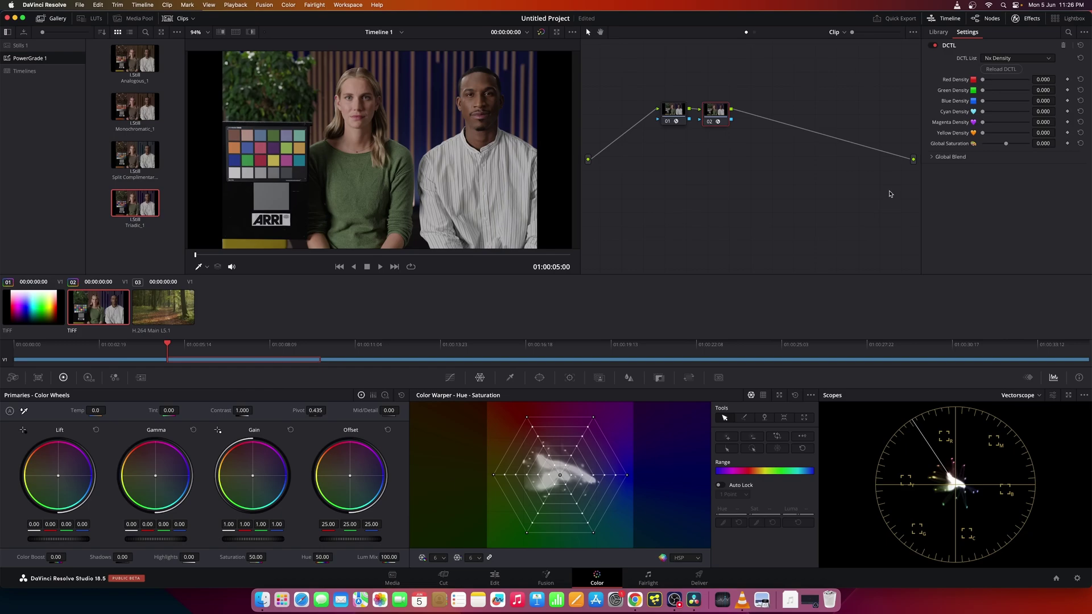